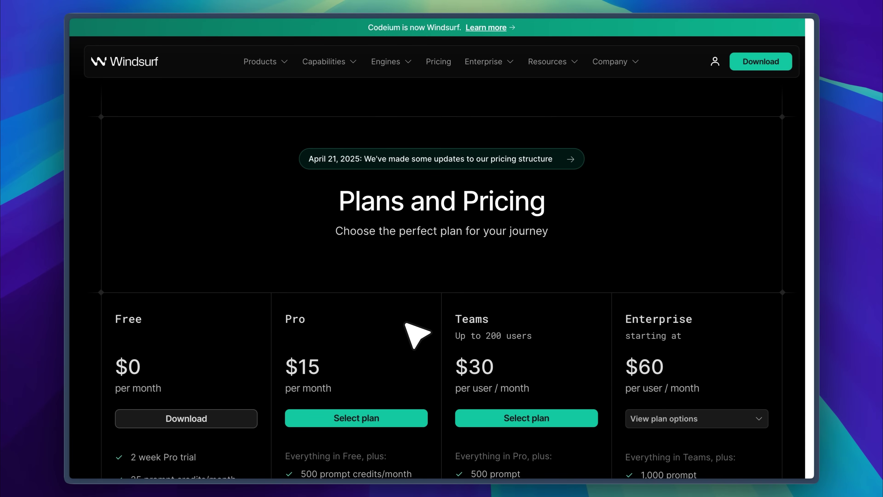
- Review the Windsurf pricing page and the Desktop Commander site's features, use cases, installation options, sponsors and FAQ
scroll(416, 335, "down", 3)
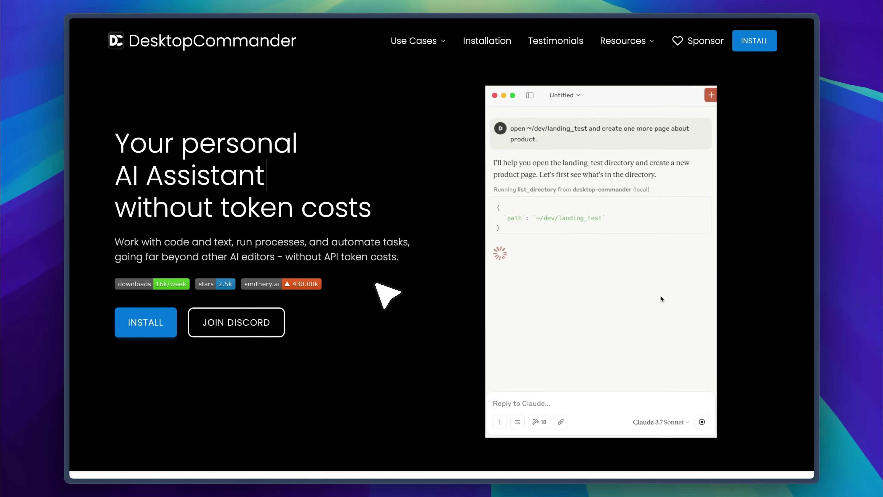
scroll(410, 148, "down", 15)
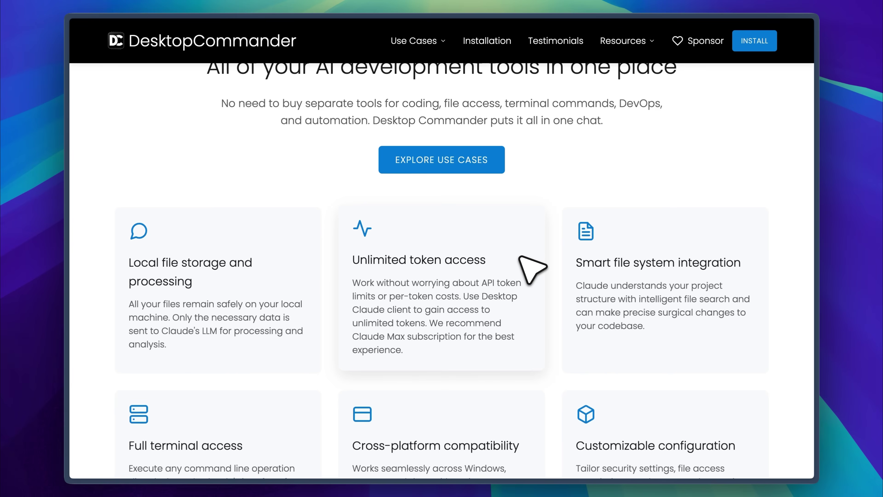
scroll(532, 268, "up", 10)
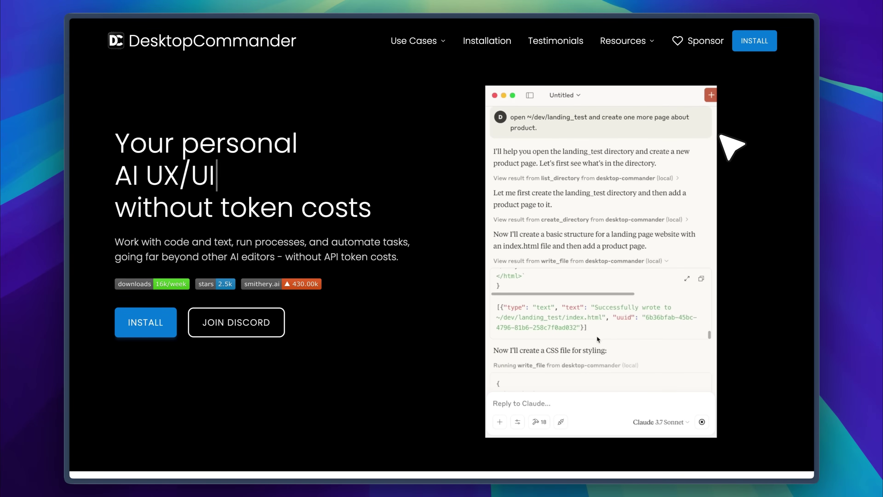
scroll(720, 136, "down", 6)
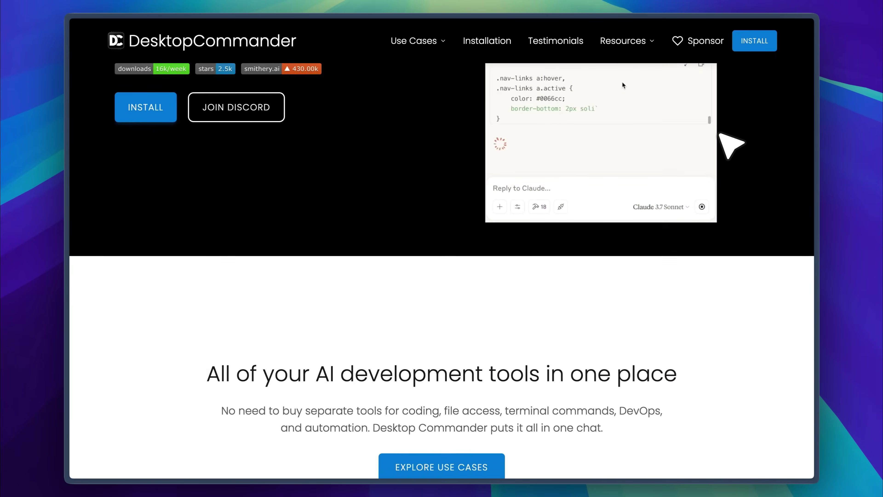
scroll(721, 135, "down", 15)
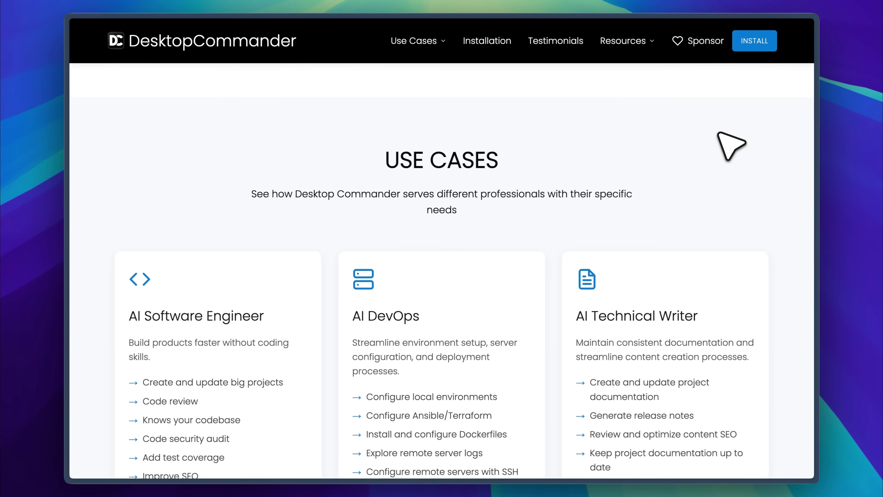
scroll(720, 135, "down", 20)
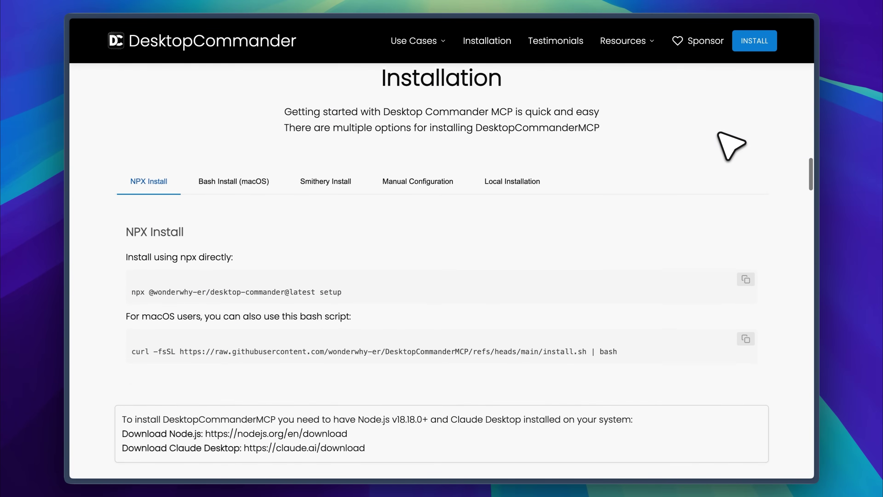
scroll(731, 146, "down", 20)
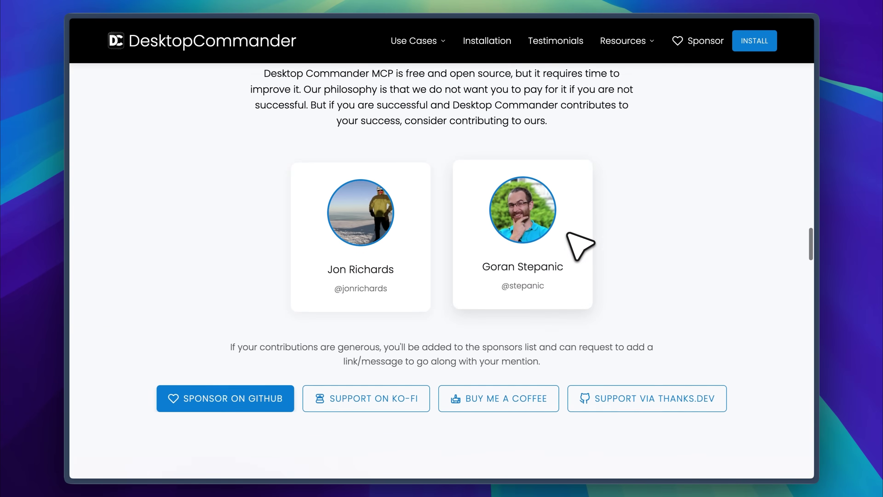
scroll(580, 245, "down", 20)
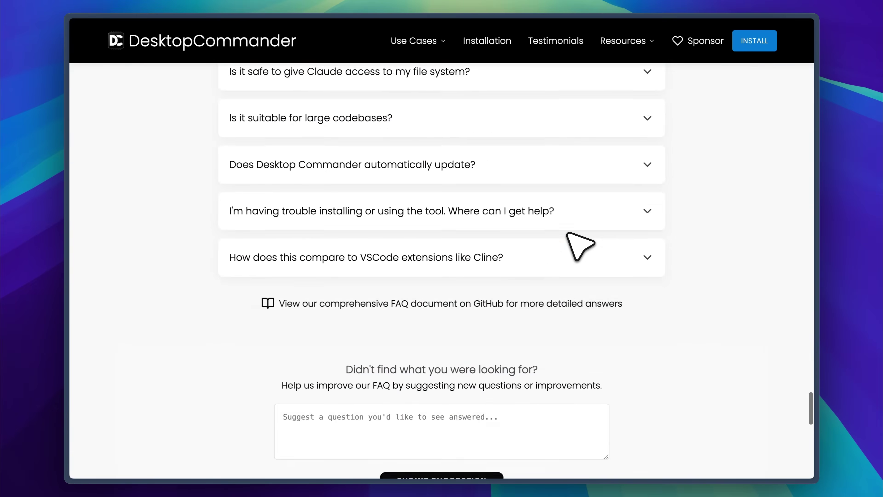
scroll(574, 241, "up", 20)
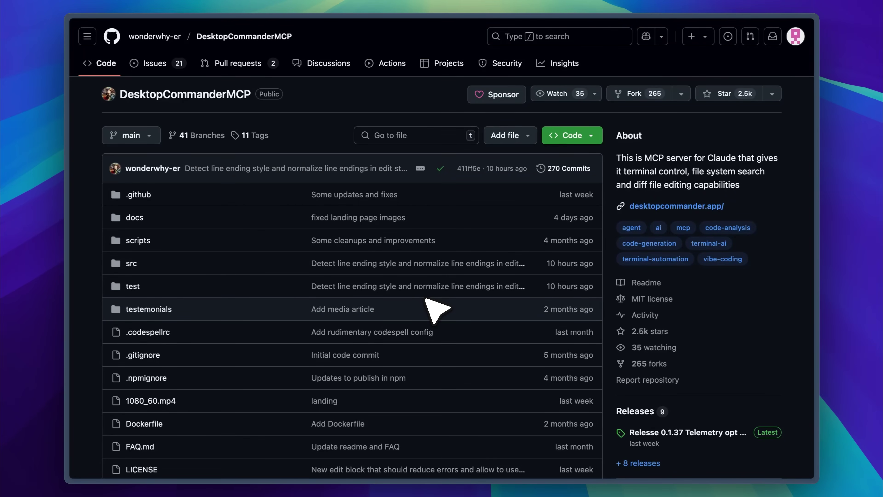
- Read the DesktopCommanderMCP repository's README on GitHub, including its features and installation options
scroll(426, 299, "down", 20)
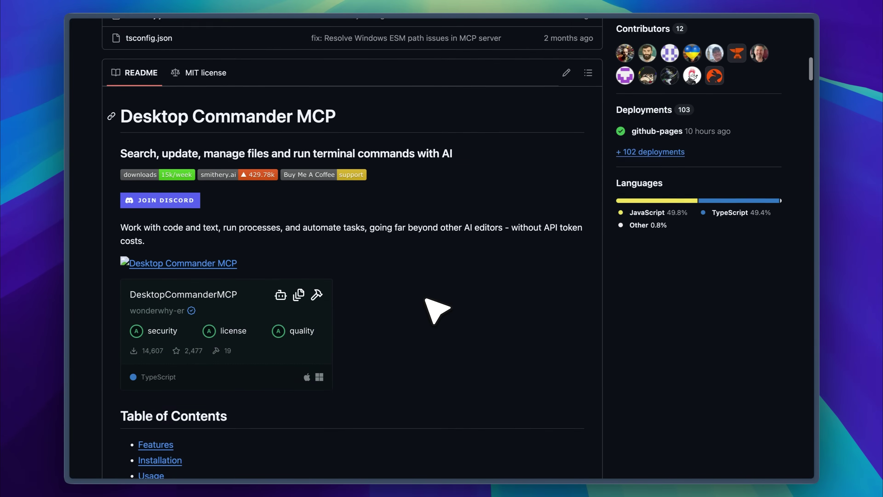
scroll(438, 310, "down", 20)
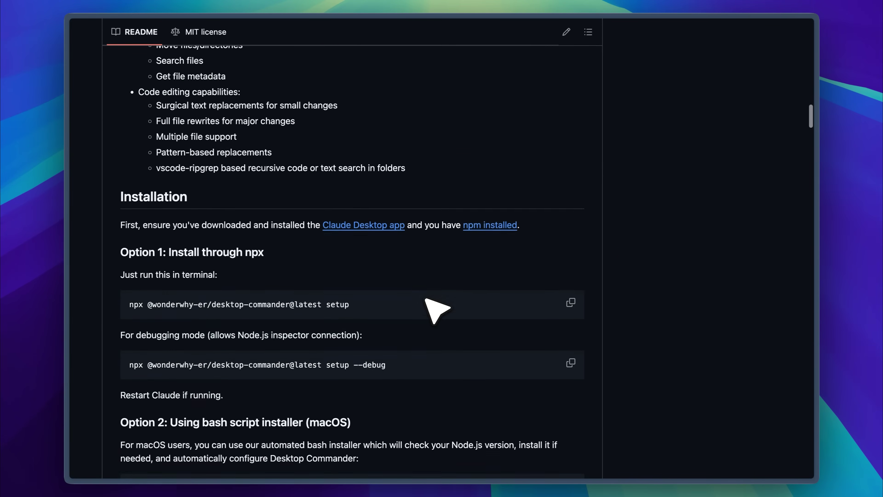
scroll(426, 298, "down", 15)
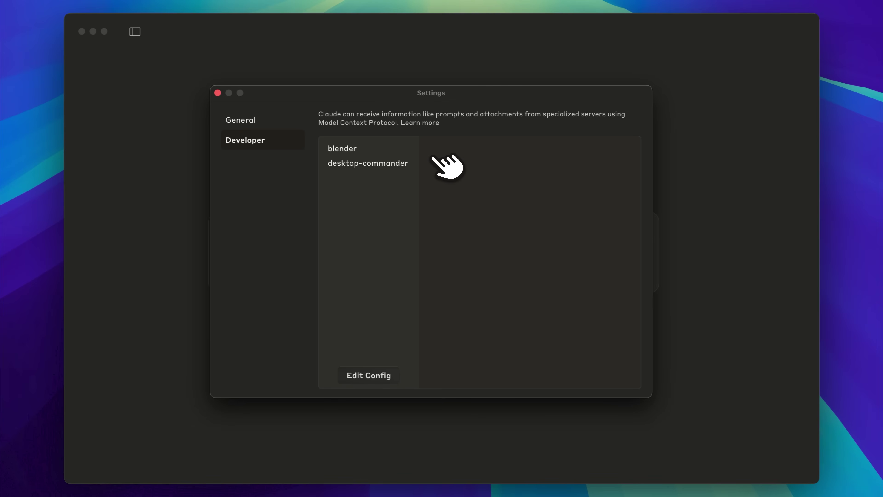
- Open the claude_desktop_config.json file from Claude's developer settings
left_click(388, 374)
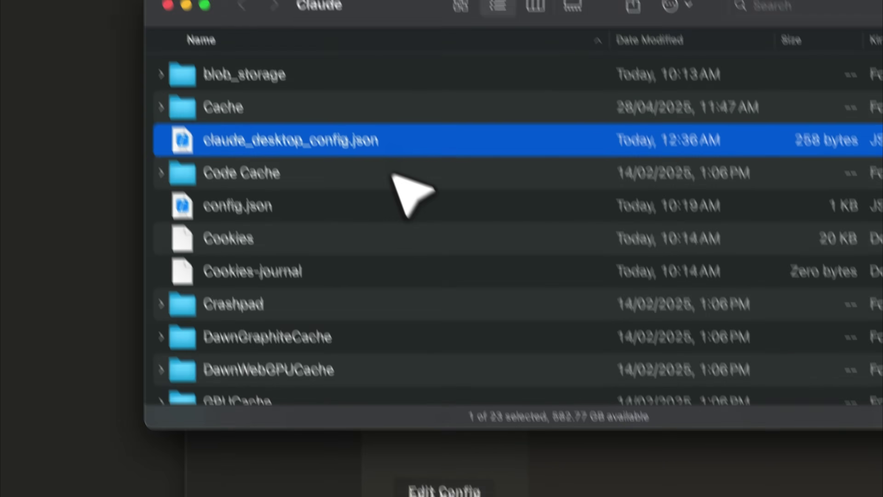
double_click(396, 149)
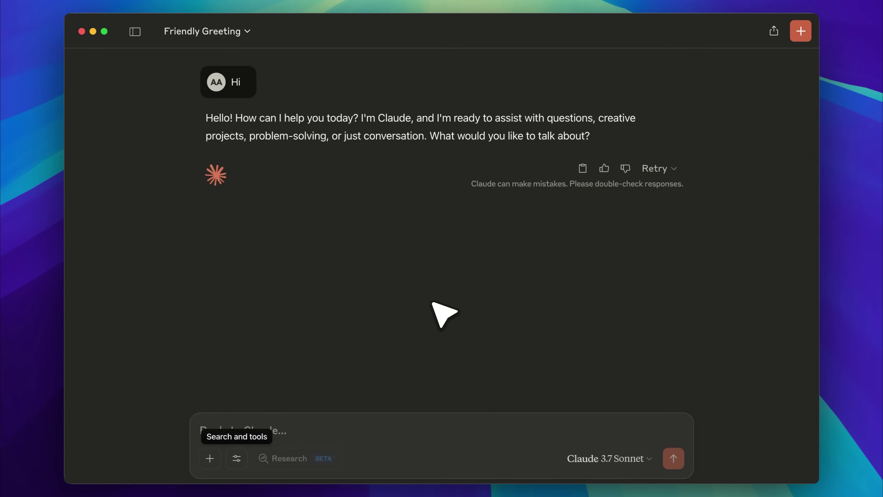
- Show the desktop-commander server's tools in the chat and look through the whole list
left_click(247, 452)
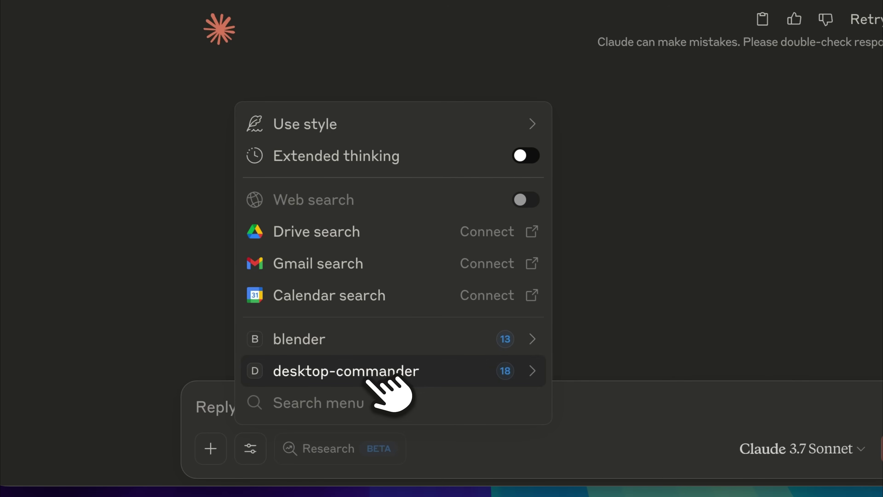
left_click(369, 378)
scroll(374, 251, "up", 1)
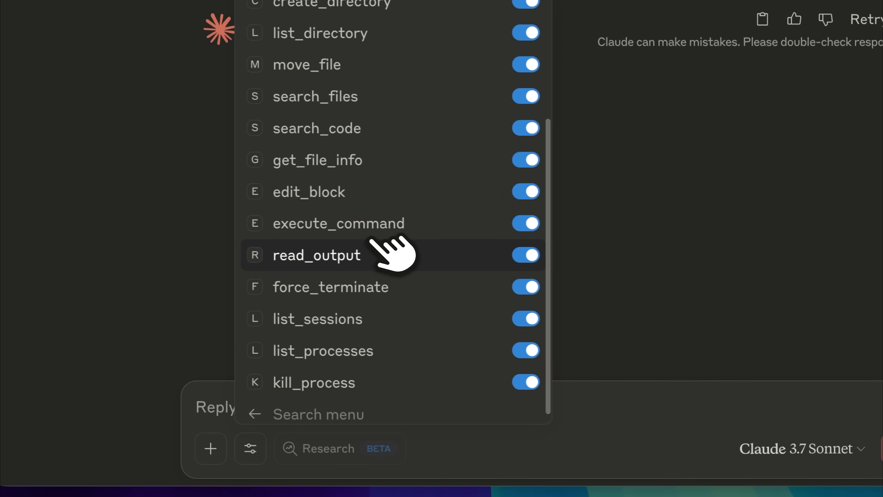
scroll(374, 248, "up", 5)
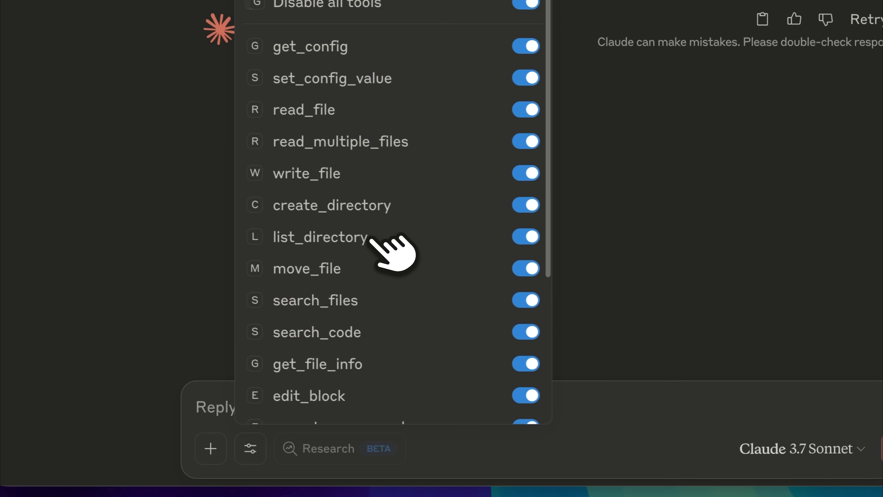
- Check which Claude models are available for the chat, including the additional ones, without changing the model
left_click(796, 448)
mouse_move(795, 401)
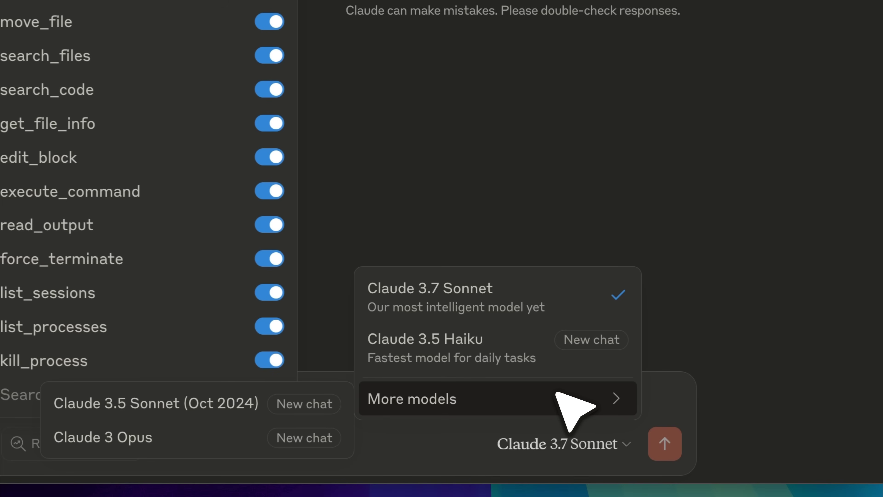
key("Escape")
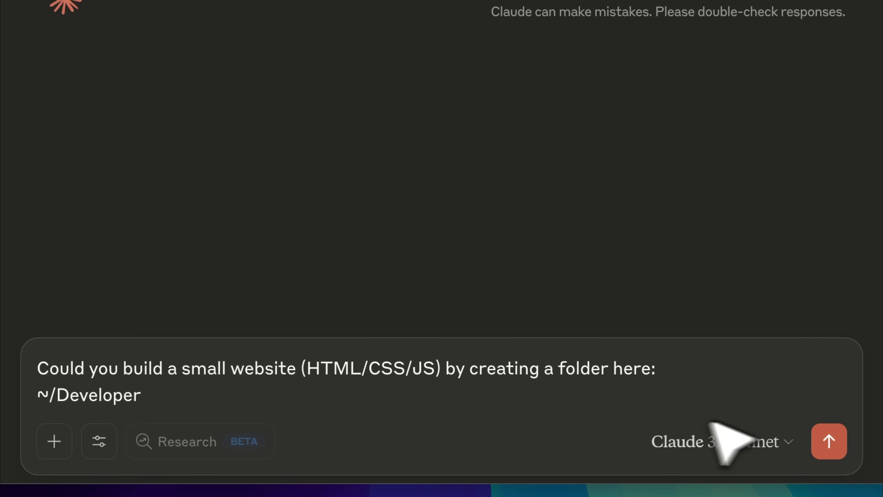
- Send the request to build a small HTML/CSS/JS website in a new folder under ~/Developer, and review the generated page
left_click(829, 441)
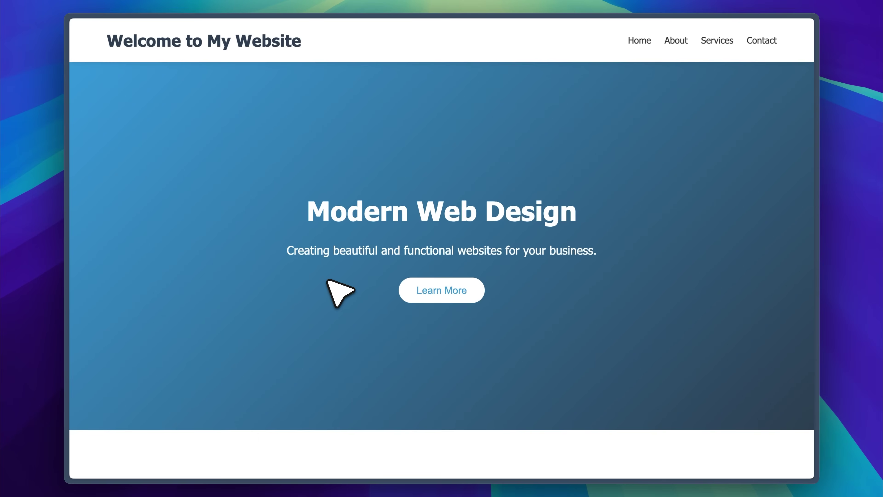
scroll(635, 130, "down", 10)
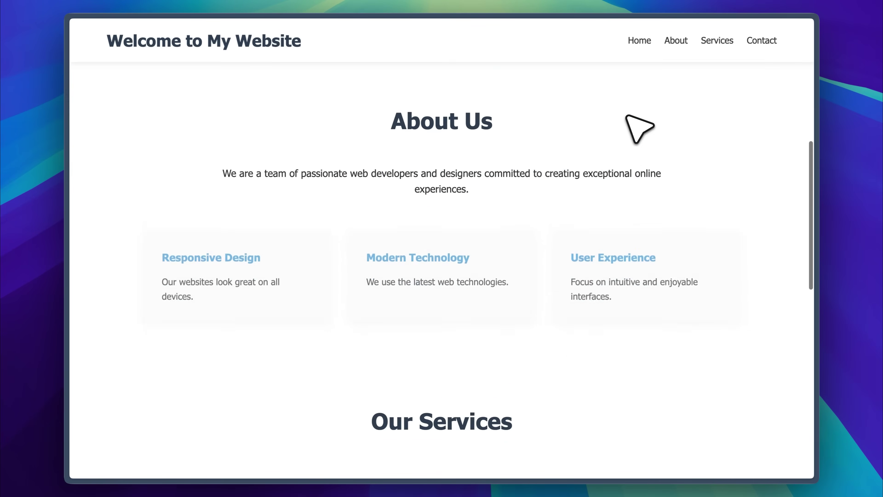
scroll(635, 130, "down", 12)
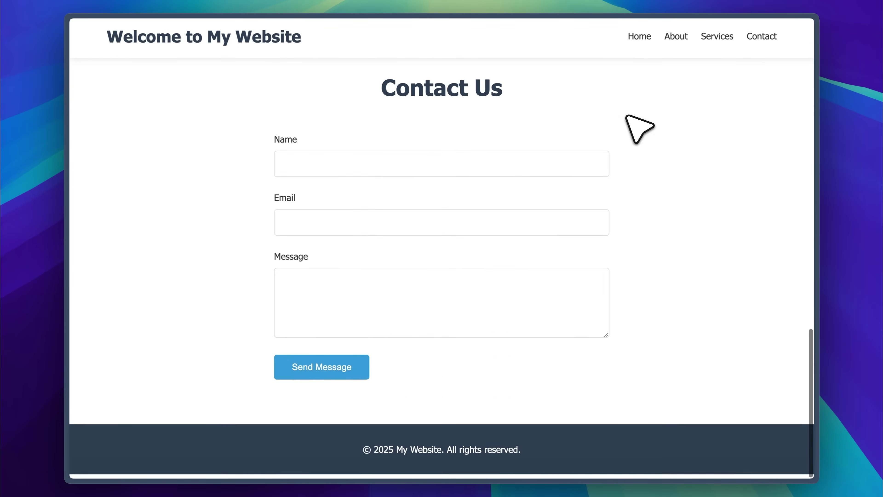
scroll(627, 118, "up", 20)
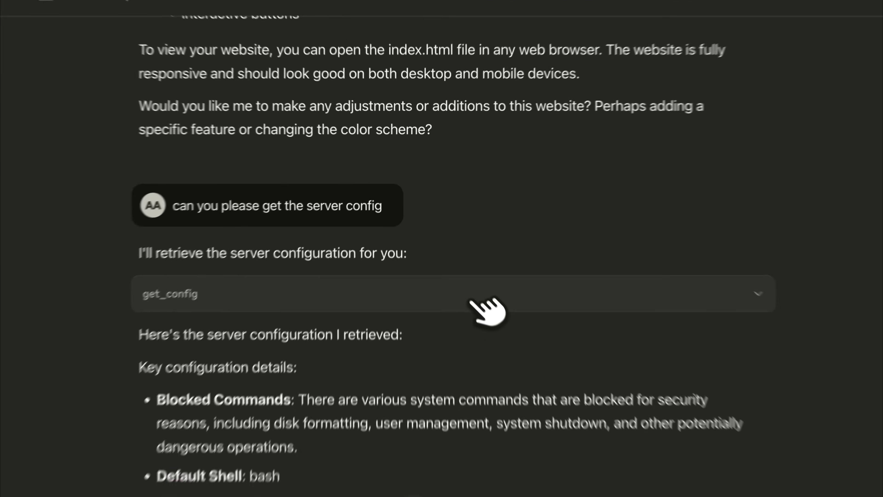
- Expand the get_config call, read through its request and response, and collapse it again
left_click(470, 296)
scroll(481, 324, "down", 10)
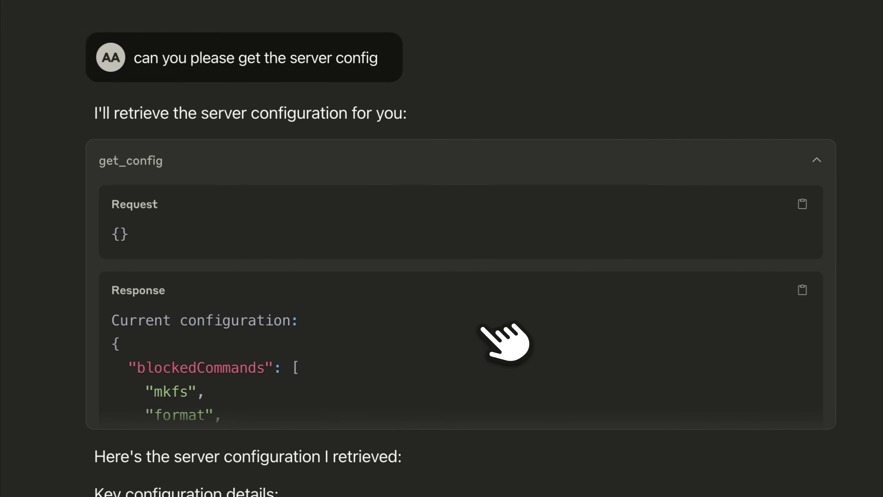
scroll(430, 306, "down", 15)
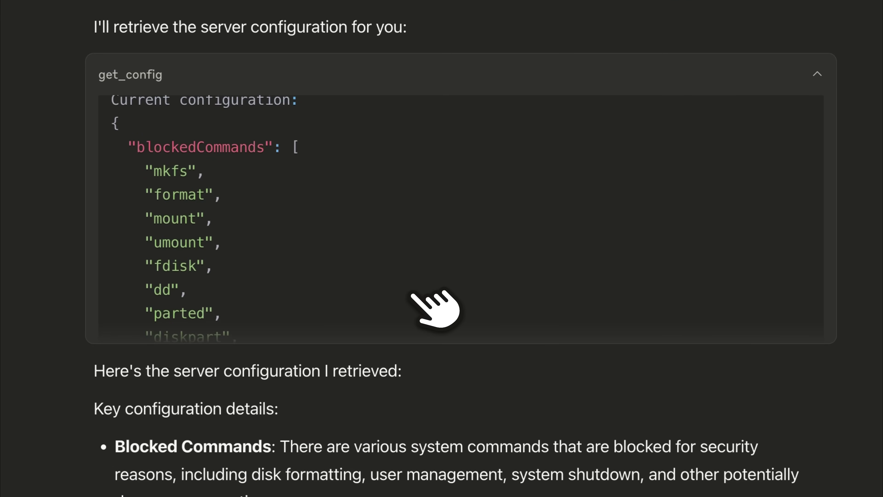
left_click(826, 78)
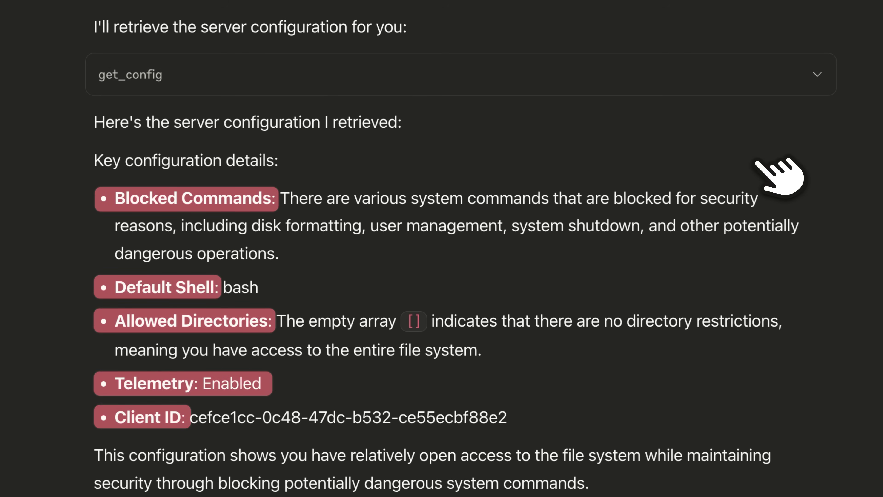
- Expand the set_config_value call under the request to change the shell to zsh and examine its details
scroll(469, 376, "down", 6)
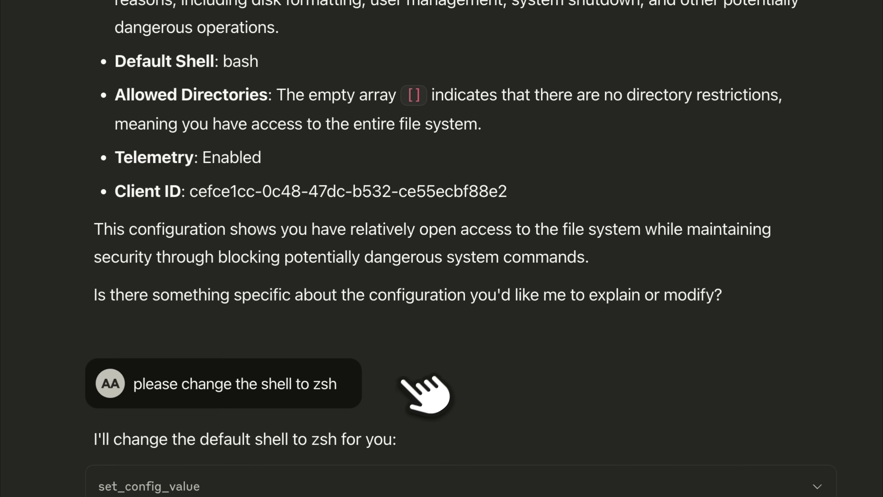
scroll(412, 390, "down", 1)
scroll(412, 390, "down", 4)
left_click(522, 339)
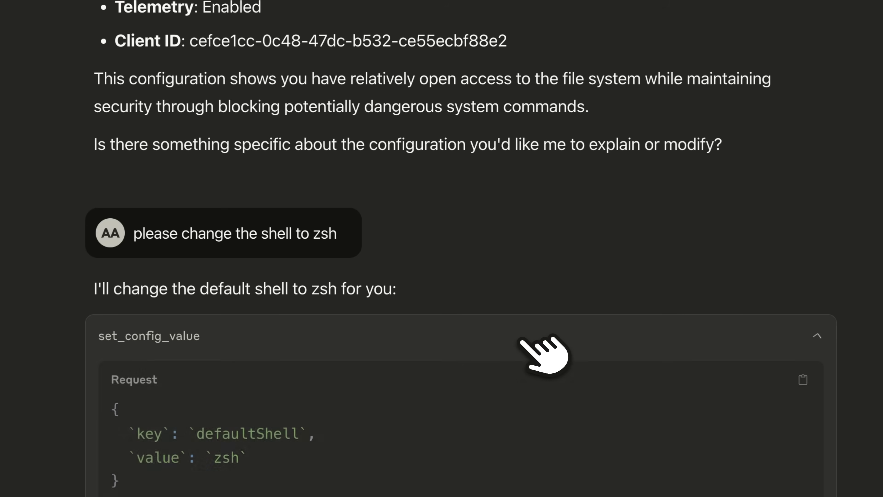
scroll(522, 341, "down", 1)
scroll(521, 340, "down", 7)
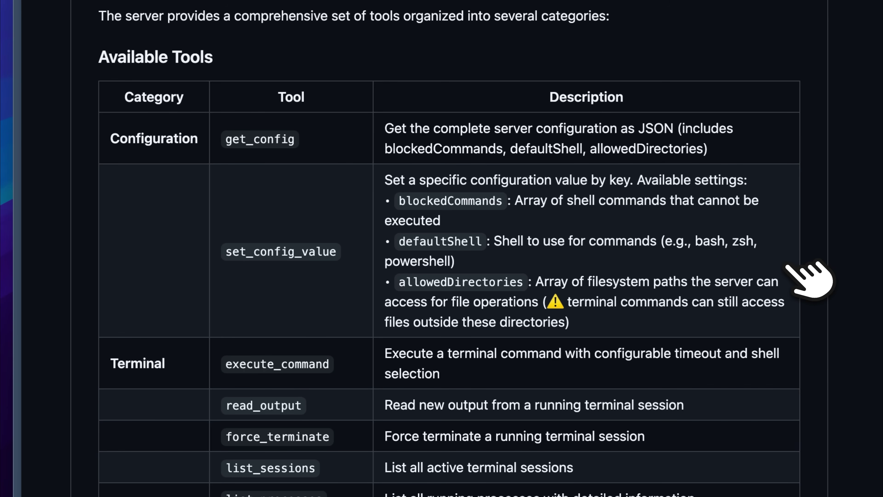
- Read the README's Available Tools table through the terminal, filesystem and text editing categories
scroll(808, 266, "down", 5)
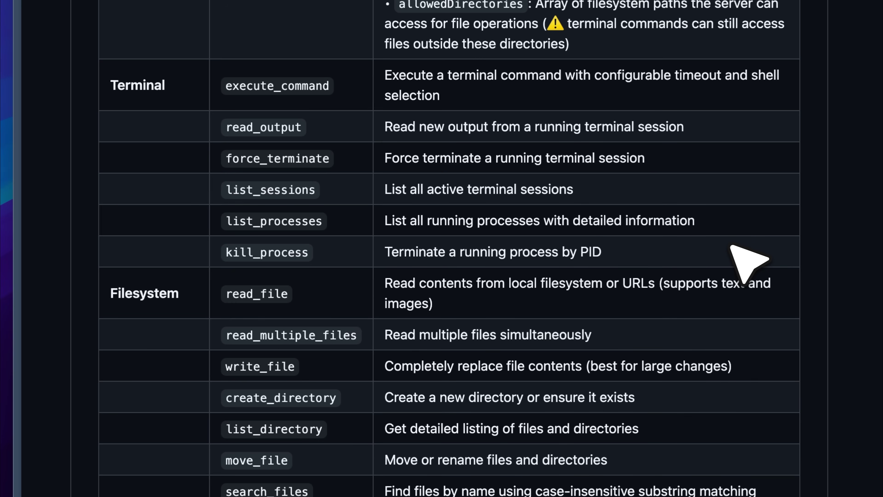
scroll(732, 246, "down", 10)
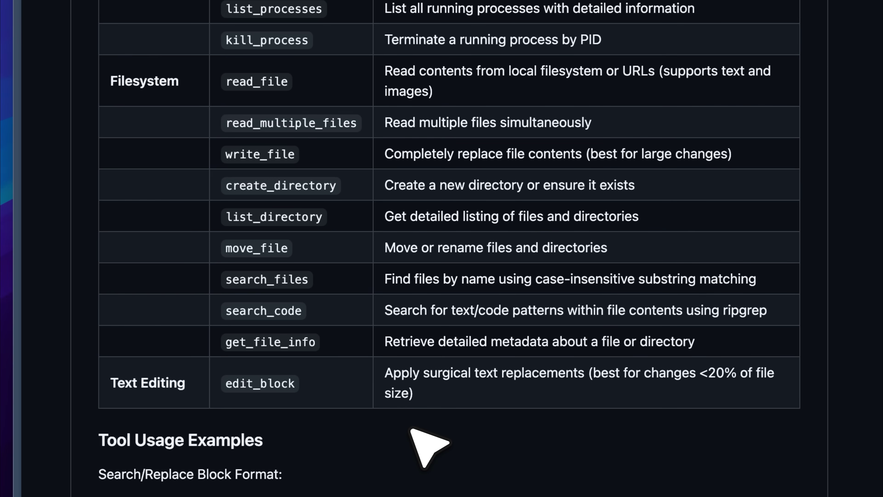
scroll(338, 167, "down", 10)
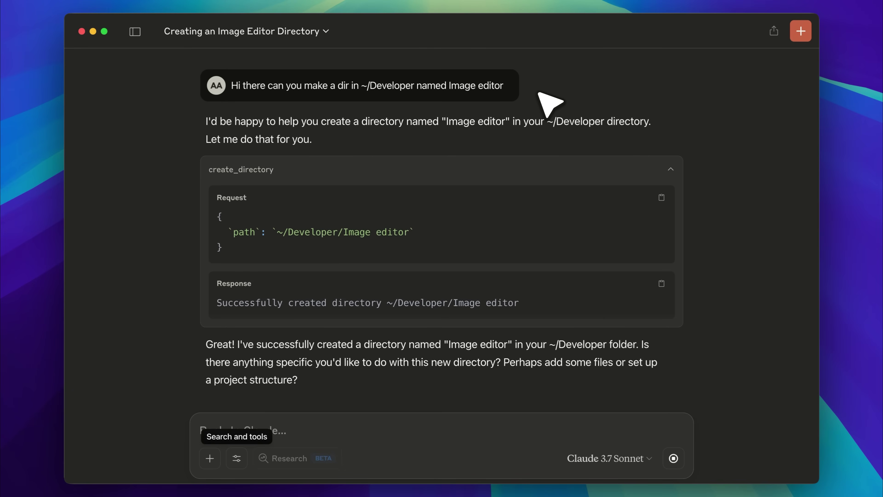
- Submit the prepared prompt for a Next.js and FastAPI image editor project in ~/Developer/Image editor, and review its requirements
key("ctrl+v")
key("Return")
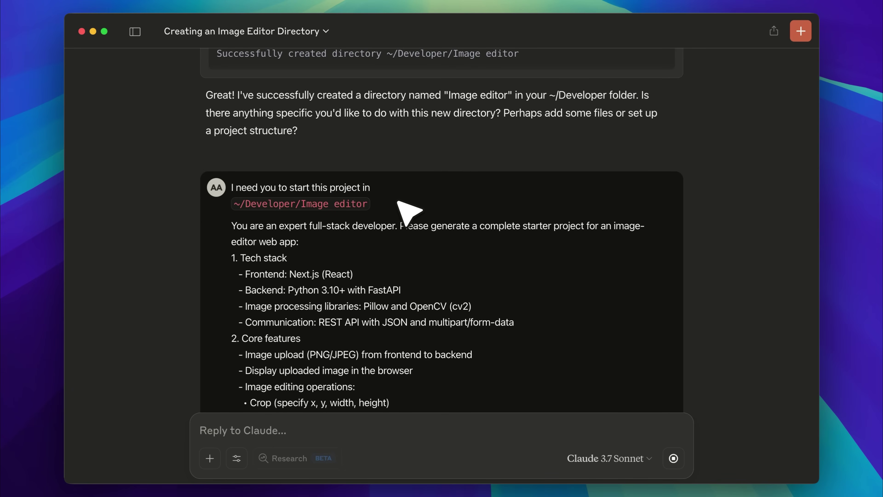
scroll(417, 216, "down", 10)
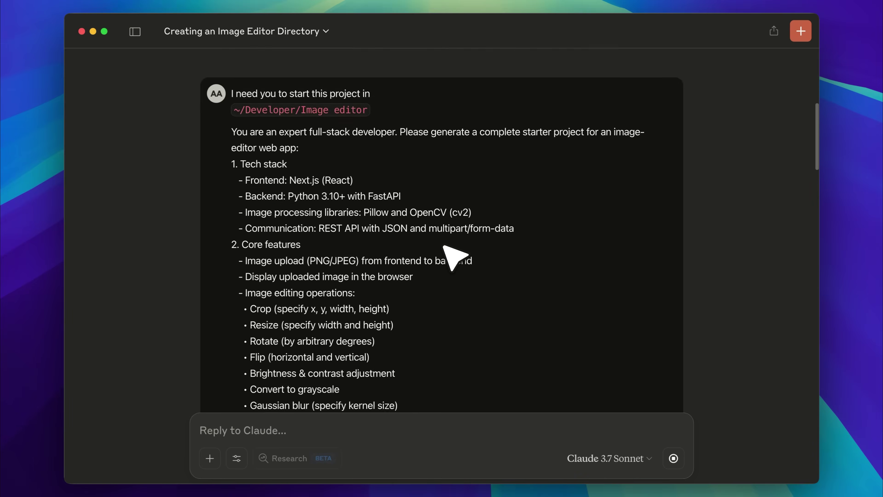
scroll(445, 247, "down", 5)
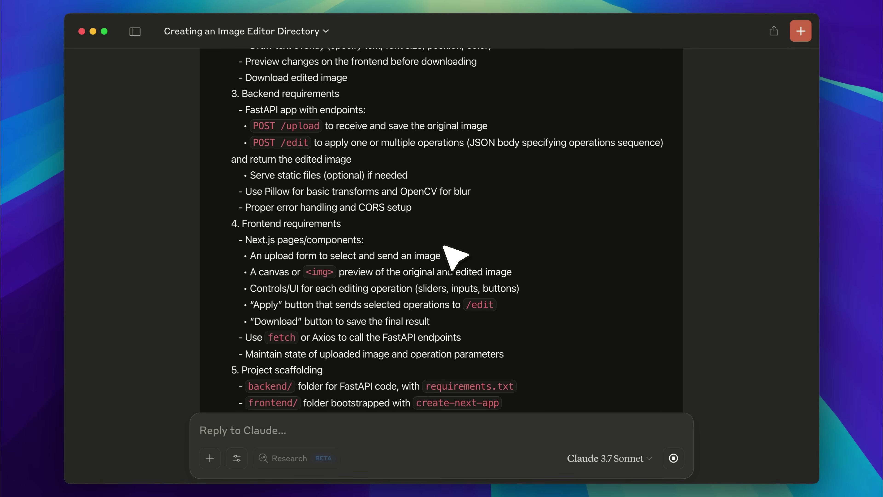
- Read the rest of the image editor prompt and the directory and file creation calls in Claude's reply
scroll(445, 247, "down", 12)
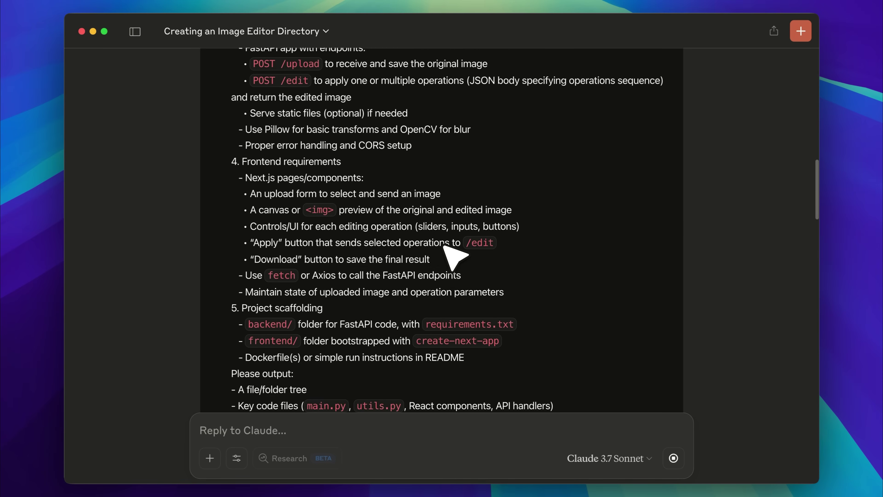
scroll(445, 246, "up", 4)
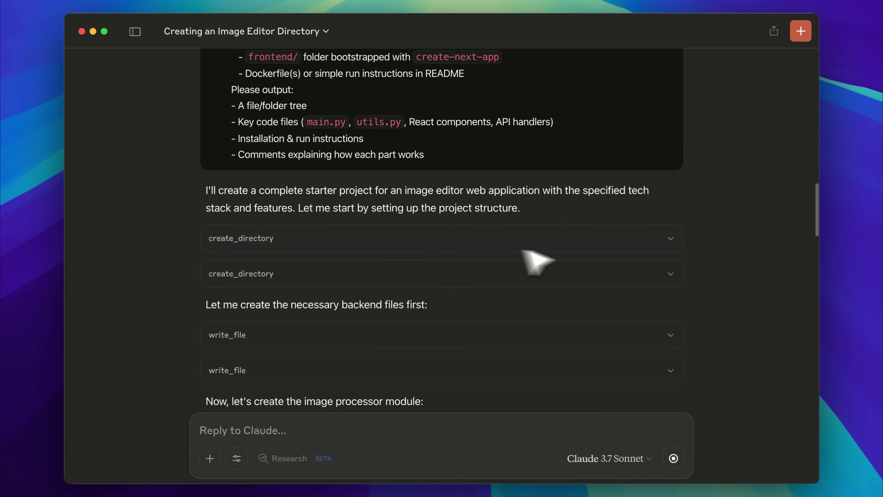
scroll(717, 250, "down", 16)
scroll(716, 249, "down", 20)
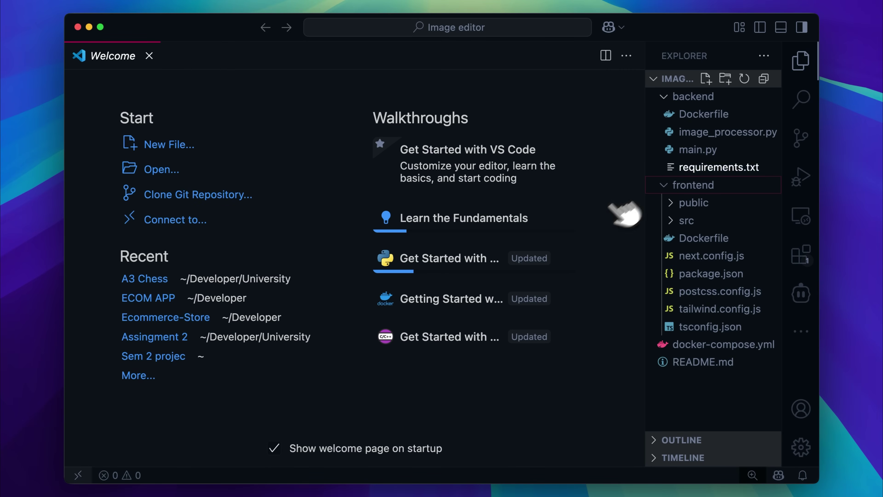
- Read the backend's main.py in VS Code, and review the backend and frontend run instructions in Claude
left_click(694, 159)
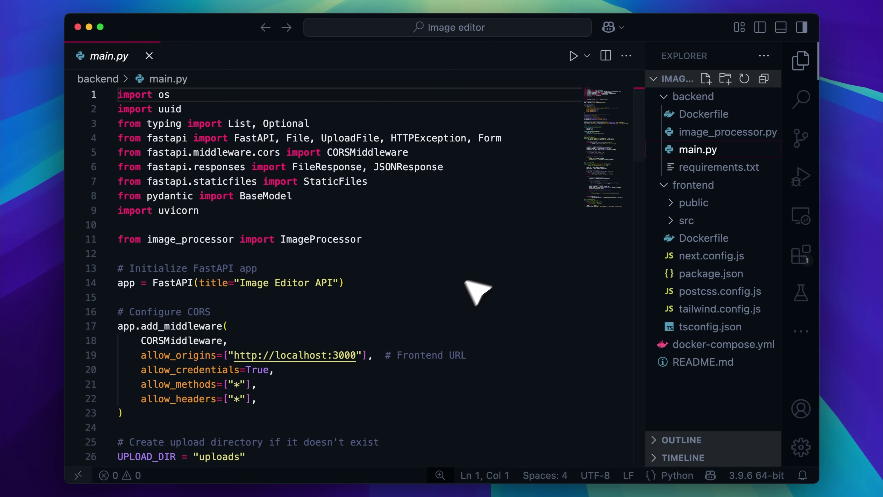
scroll(487, 258, "down", 20)
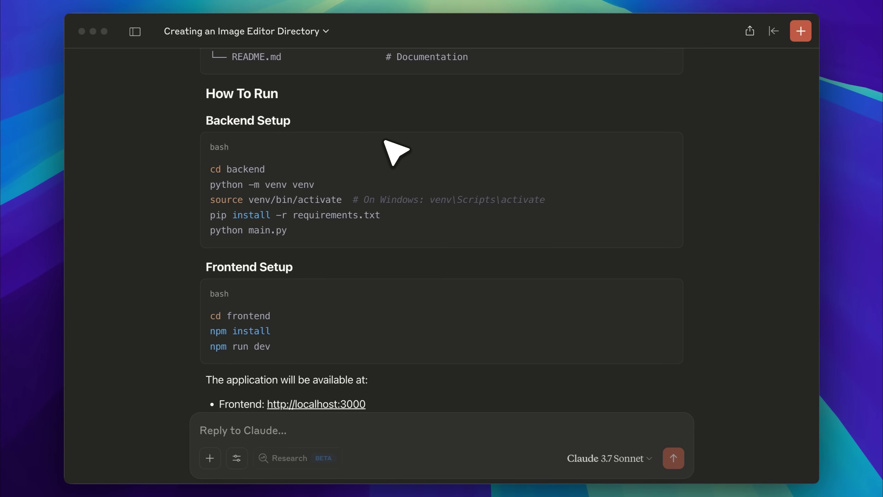
scroll(393, 235, "down", 10)
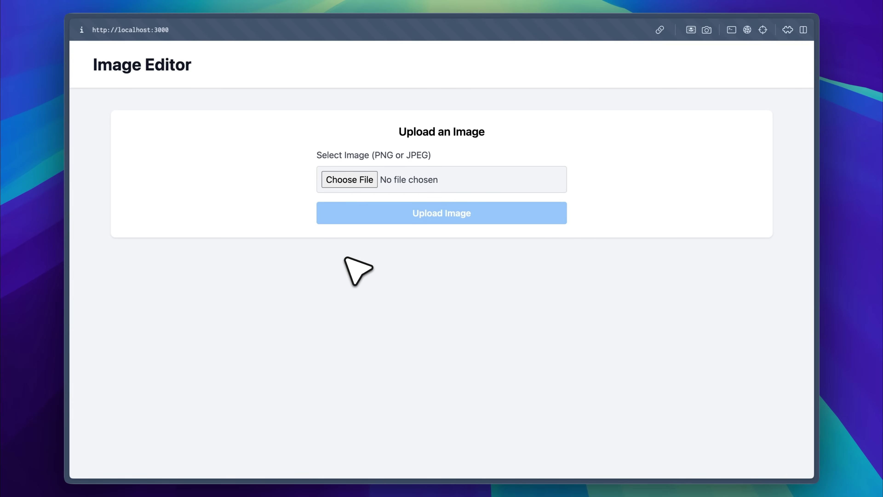
- Upload "Copy of Copy of 10X YOUR AI AGENTS (2).png" from Downloads to the image editor at localhost:3000
left_click(361, 182)
left_click(345, 185)
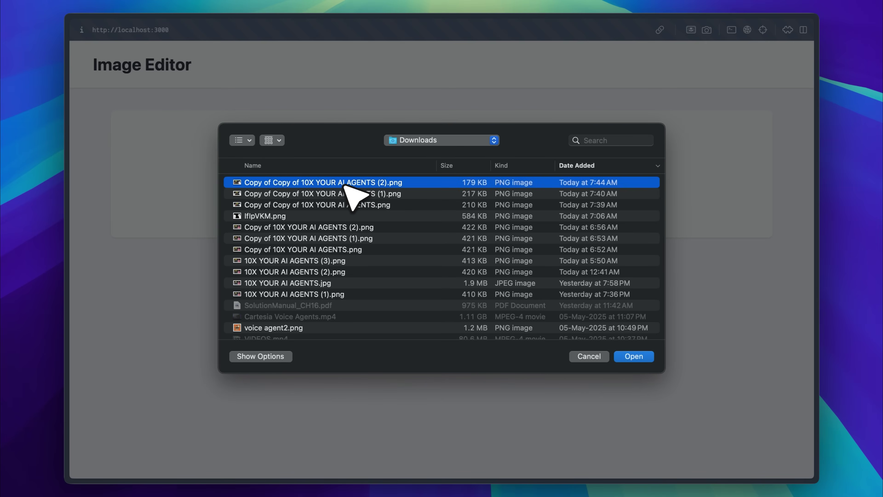
double_click(345, 183)
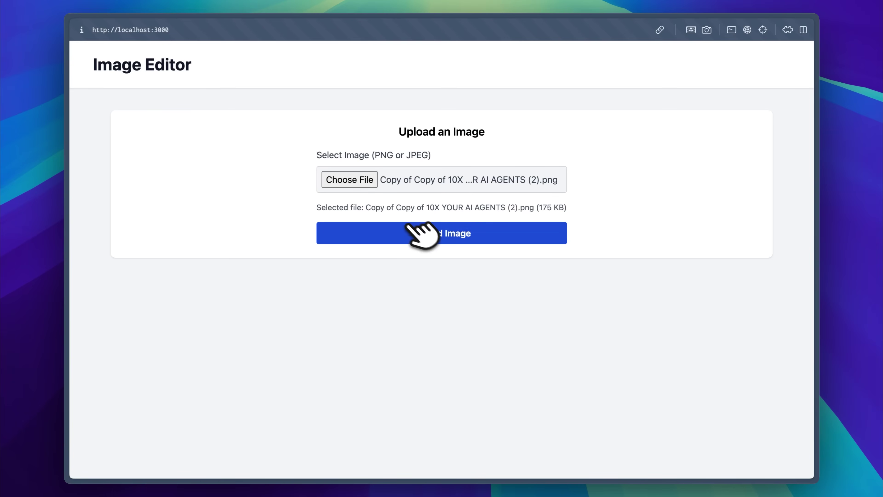
left_click(418, 231)
- Look through the image editor's Basic, Adjust and Effects controls
scroll(598, 265, "down", 2)
scroll(598, 265, "down", 4)
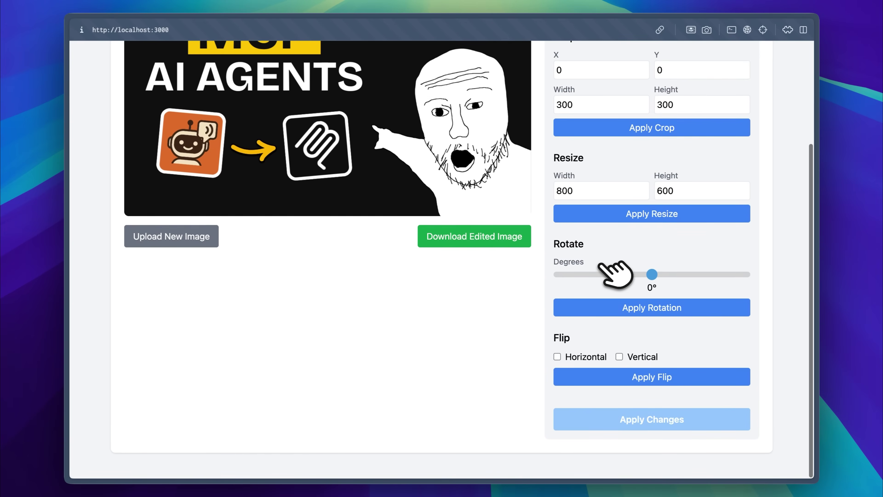
scroll(626, 260, "up", 6)
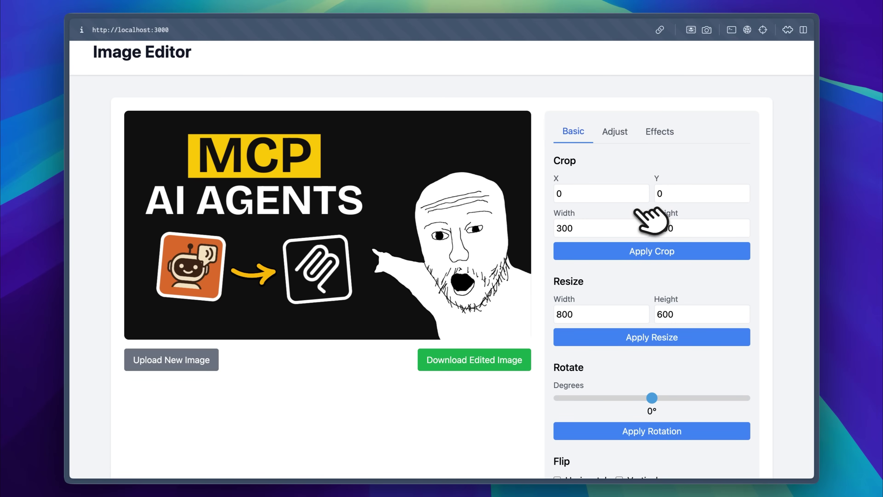
left_click(615, 132)
scroll(678, 195, "down", 1)
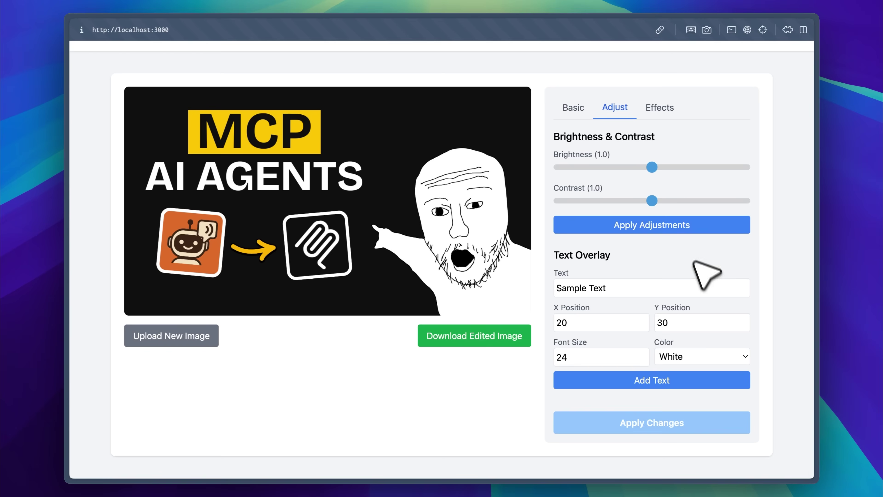
left_click(660, 110)
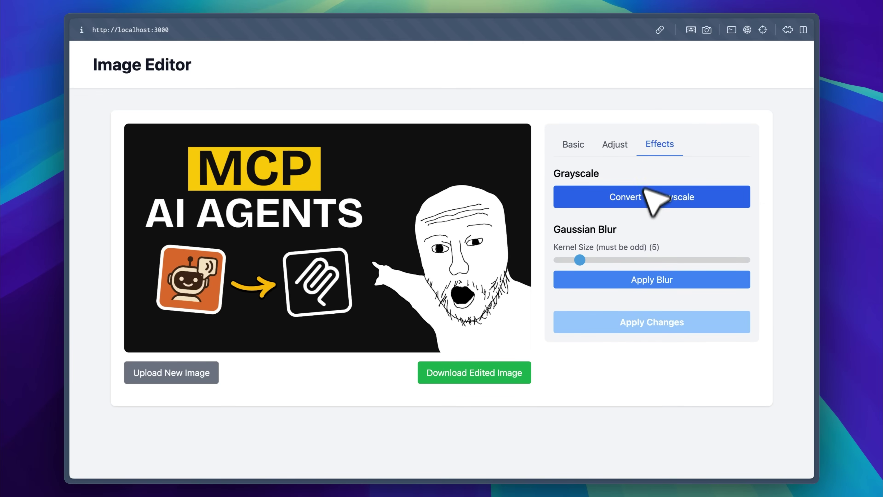
- Flip the image horizontally, apply the pending change and check the preview
left_click(576, 144)
scroll(654, 240, "down", 4)
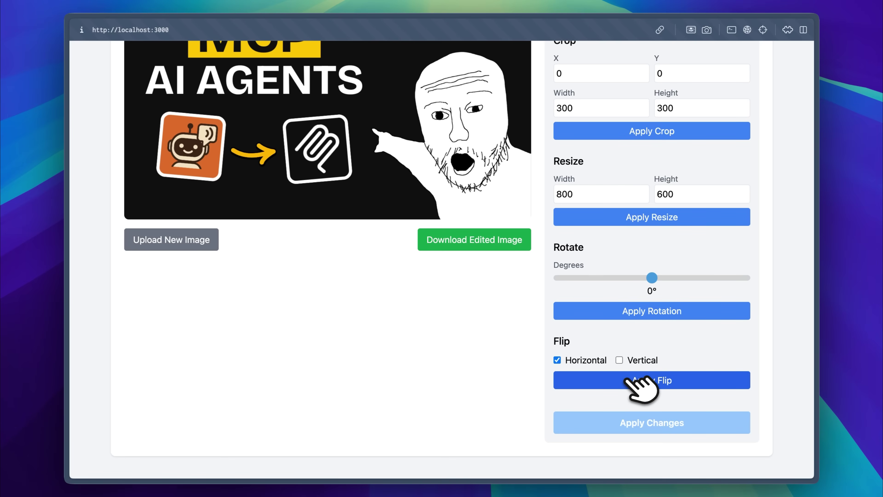
left_click(636, 380)
left_click(639, 423)
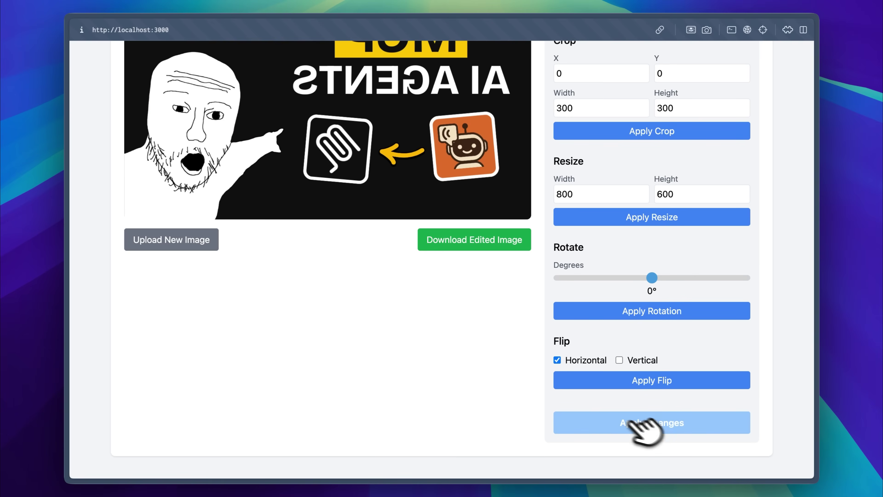
scroll(497, 376, "up", 3)
scroll(428, 213, "up", 1)
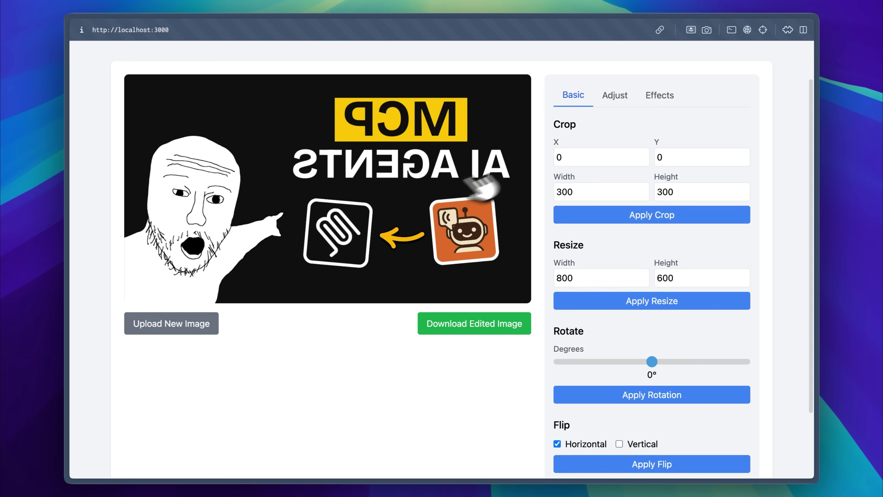
- Queue a grayscale conversion for the flipped image and apply the pending change
left_click(658, 93)
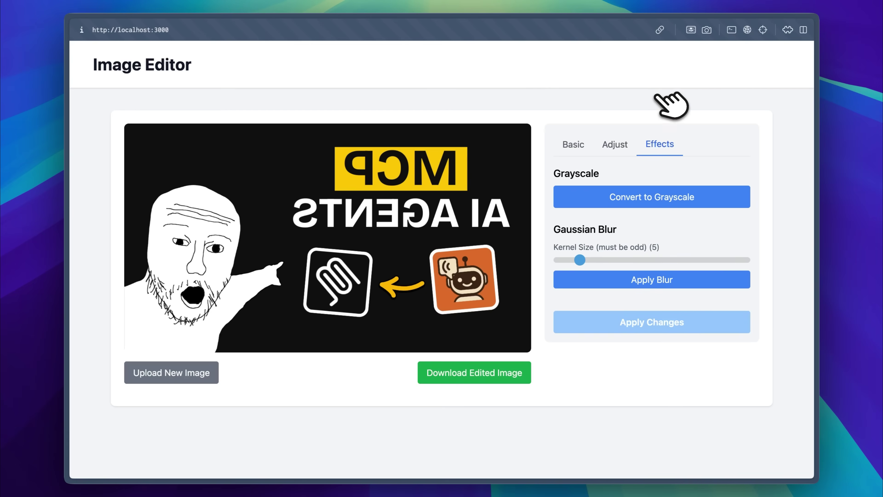
left_click(646, 197)
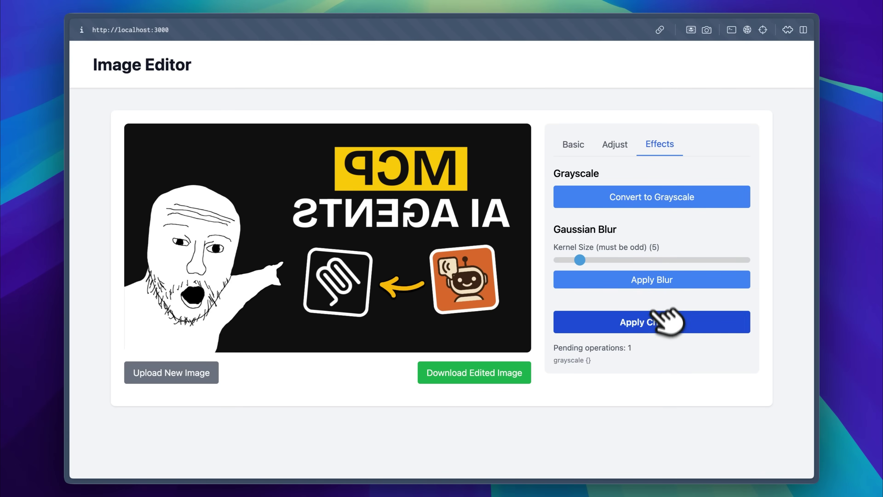
left_click(658, 320)
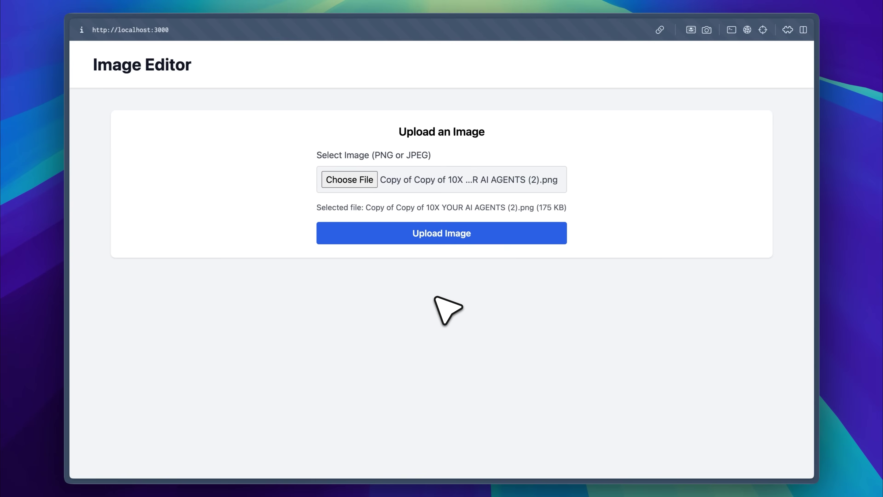
- Upload the already selected PNG again and flip it horizontally and vertically
left_click(452, 233)
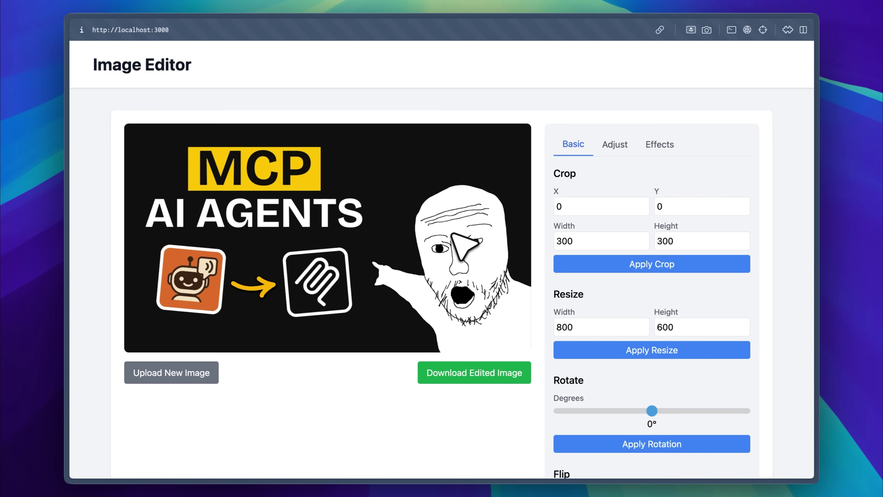
scroll(607, 306, "down", 3)
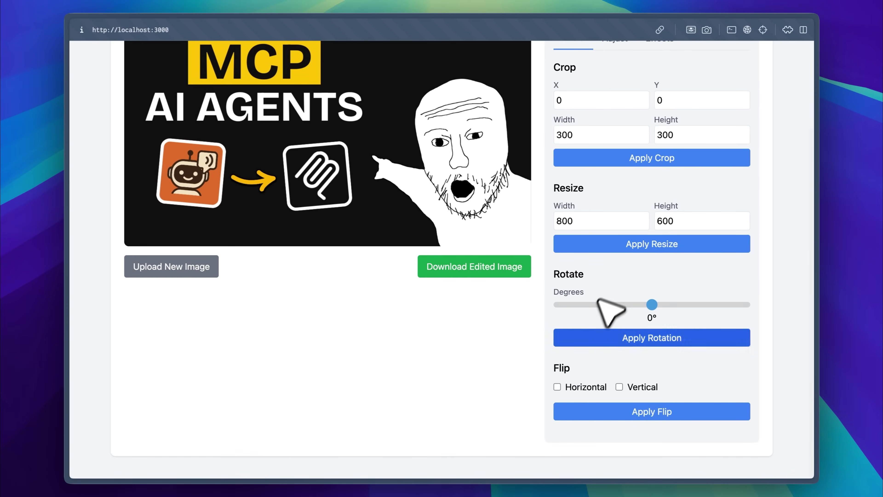
left_click(557, 387)
left_click(615, 417)
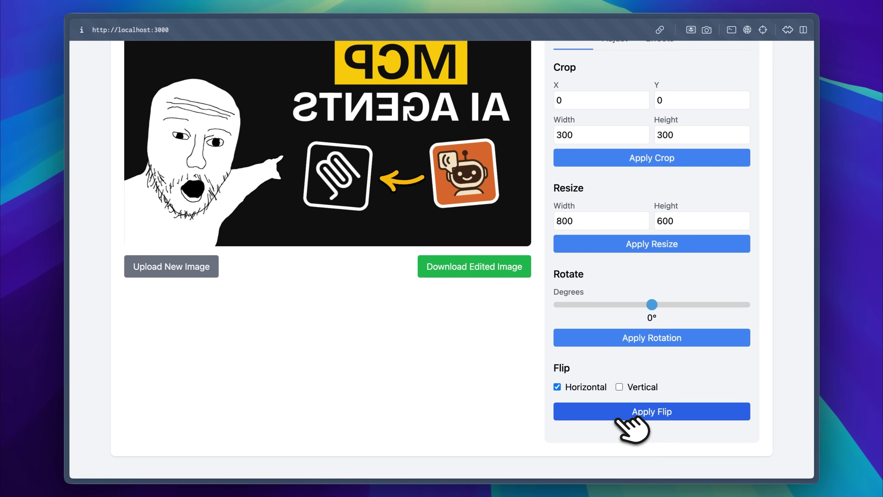
left_click(619, 387)
left_click(627, 412)
scroll(625, 321, "up", 3)
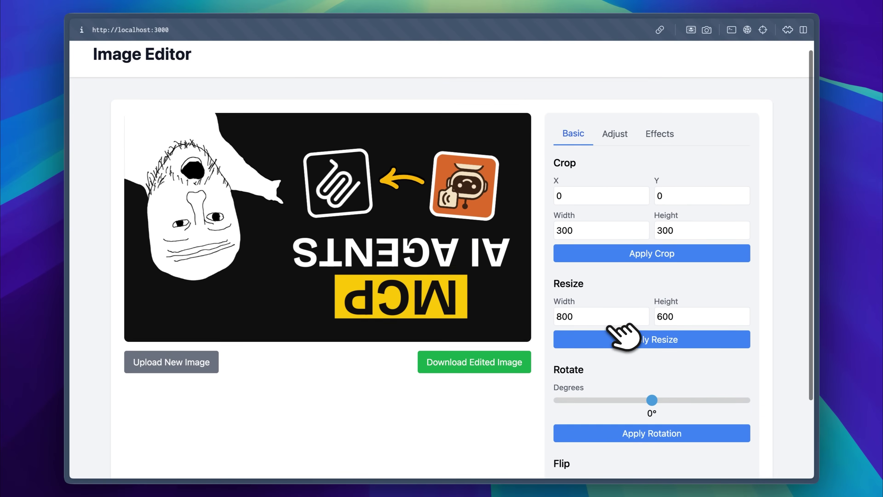
- Convert the flipped image to grayscale
left_click(660, 139)
left_click(627, 199)
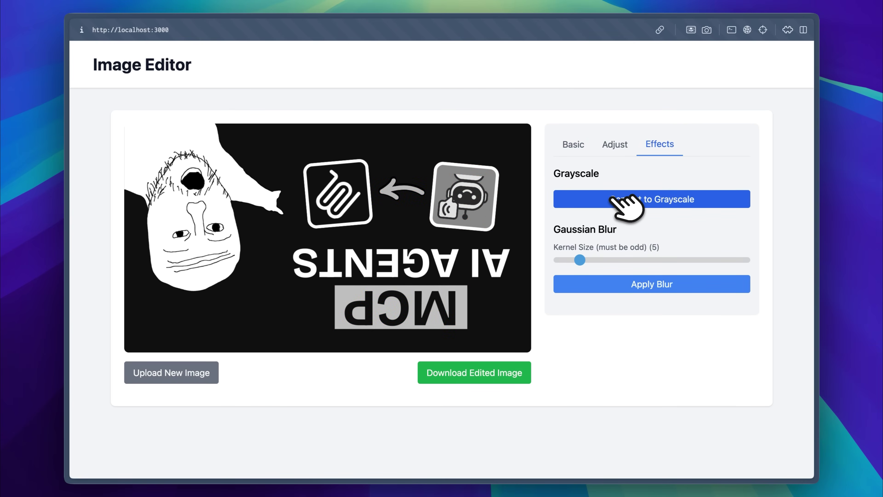
- Rotate the grayscale image by 79° and inspect the preview
left_click(578, 145)
scroll(661, 259, "down", 3)
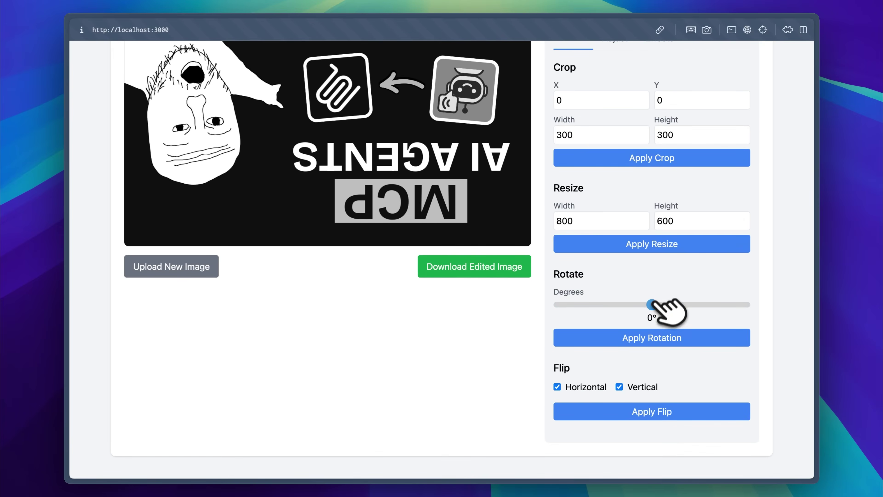
left_click_drag(653, 305, 693, 305)
left_click(684, 337)
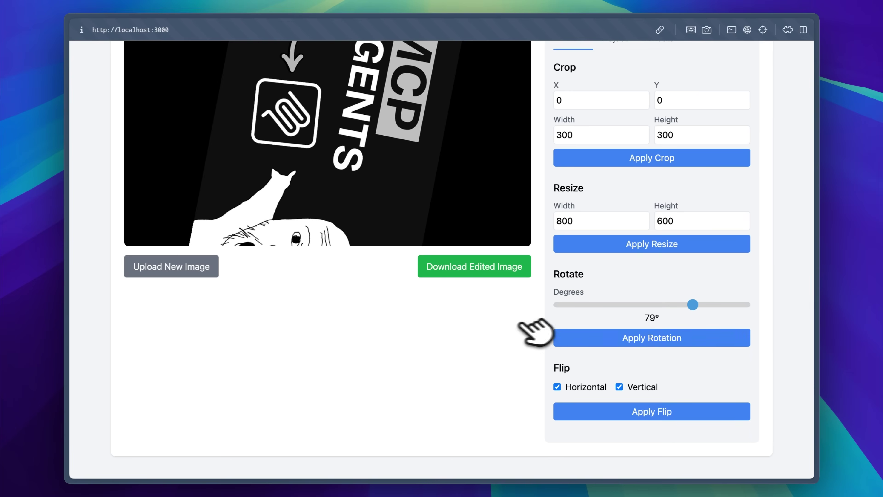
scroll(504, 280, "up", 3)
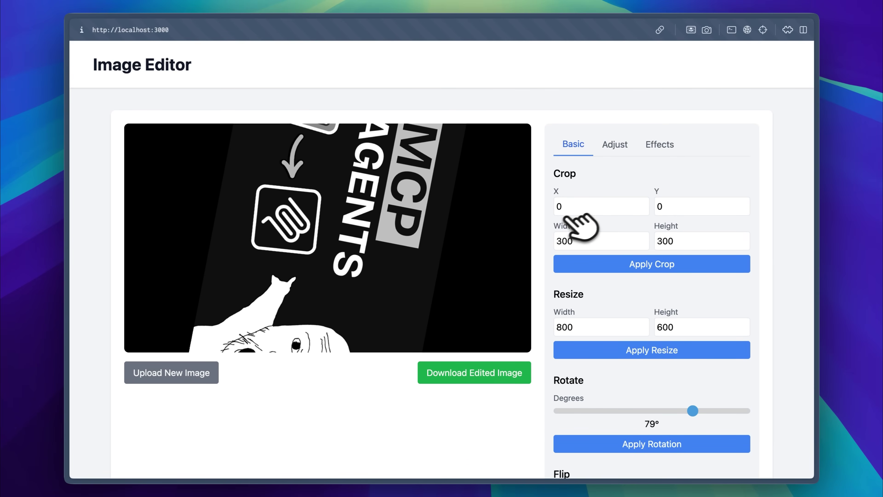